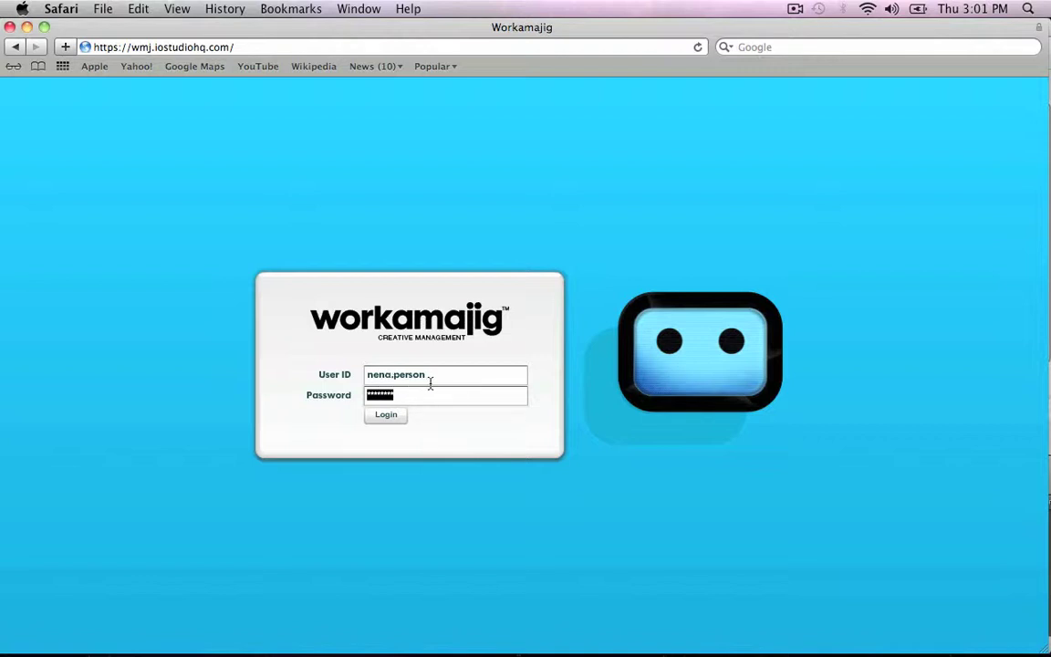
Sign in, then turn off 'Show This Window at Startup' in the Welcome window.
left_click(387, 416)
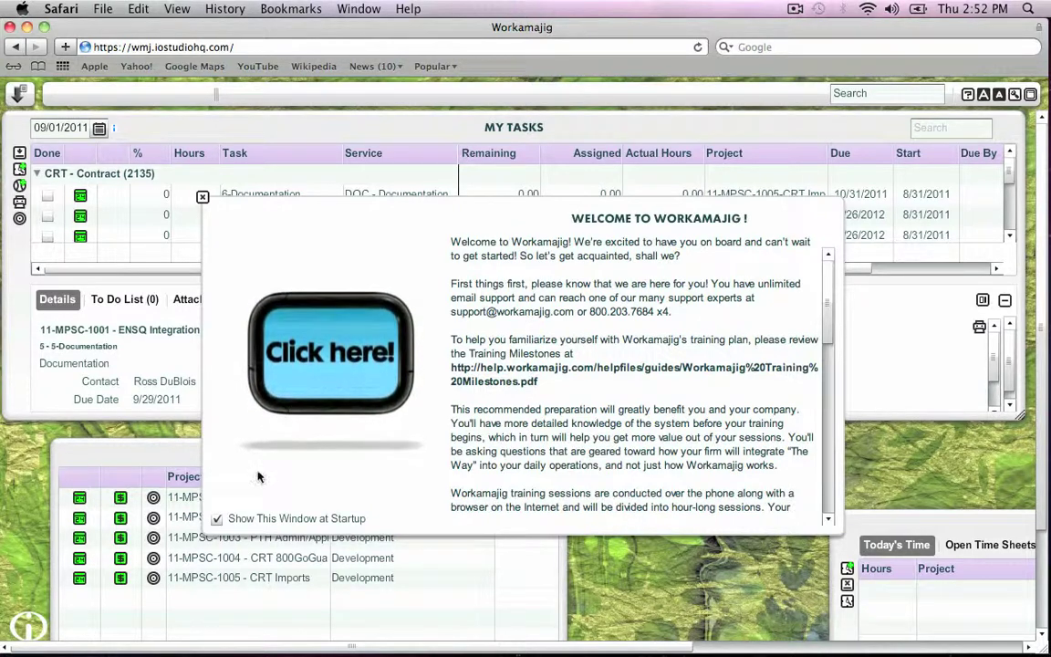
left_click(218, 520)
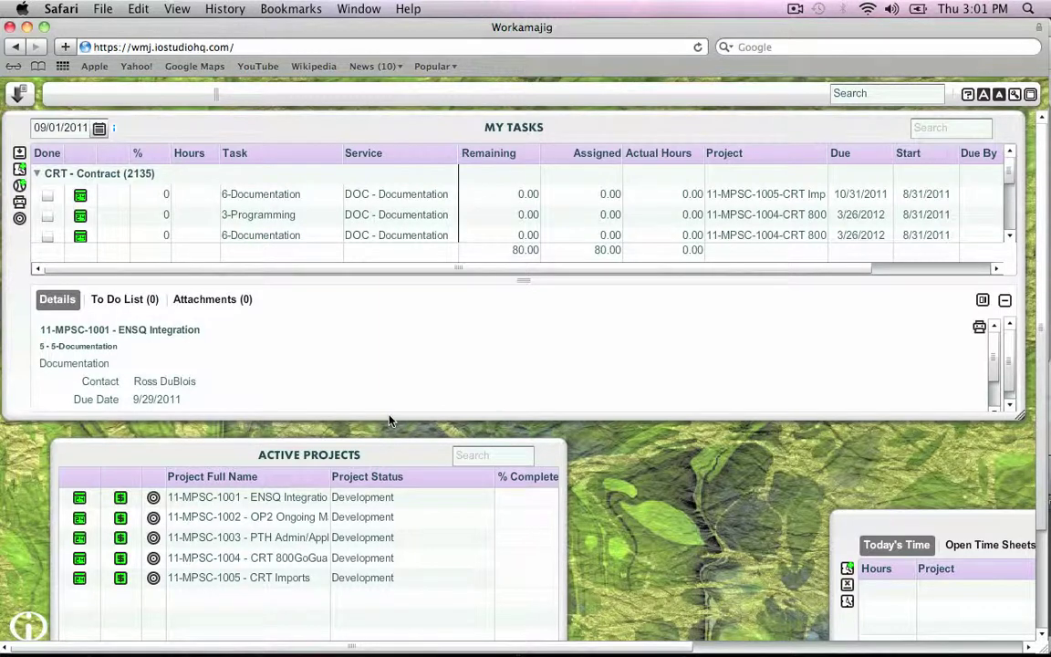
mouse_move(19, 93)
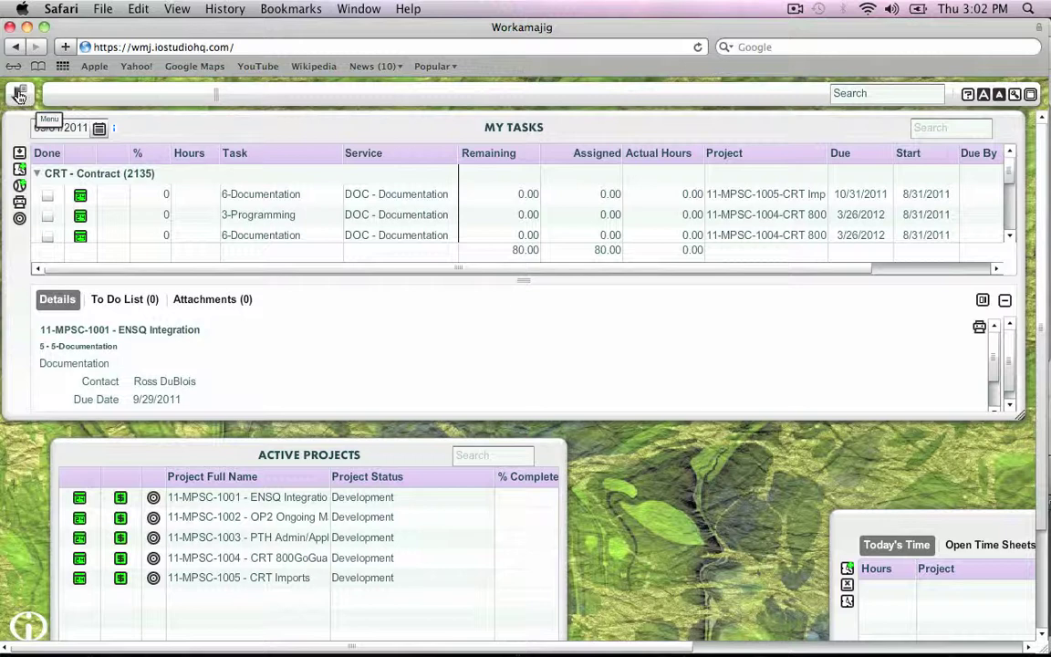
Open the main navigation menu from the Menu button at the top left.
left_click(19, 94)
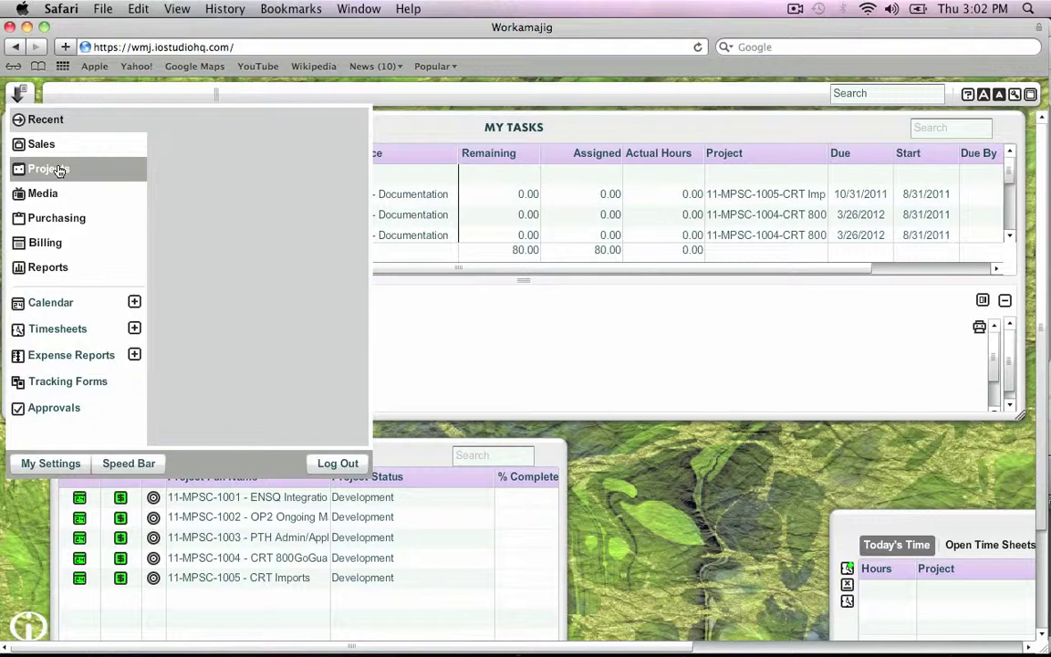
Start a new expense report from the Projects submenu's Expense Reports entry.
left_click(58, 170)
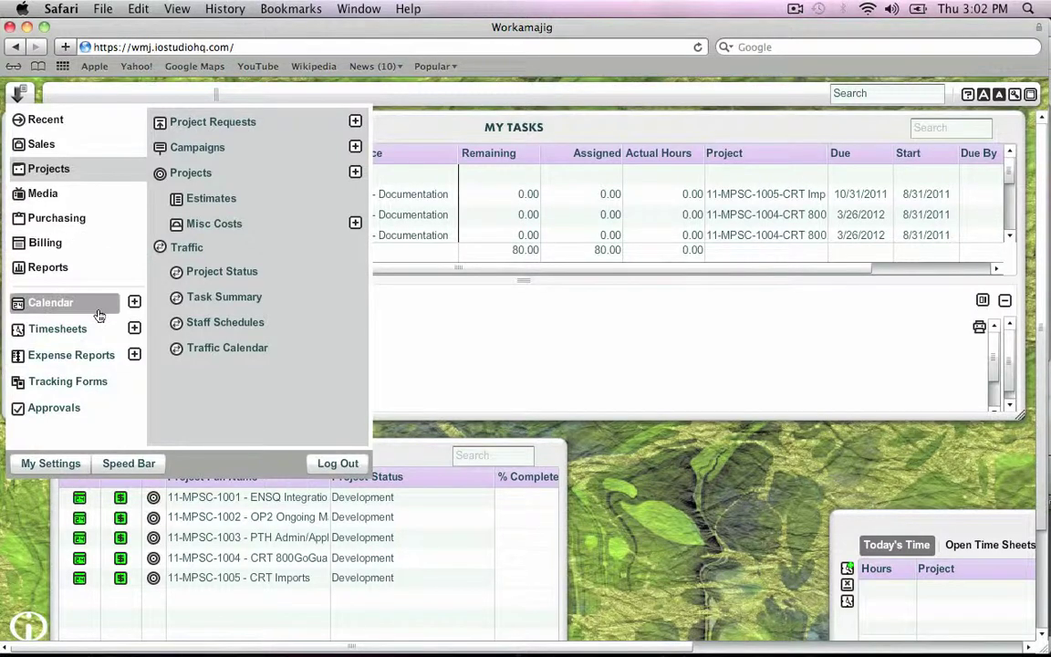
left_click(134, 355)
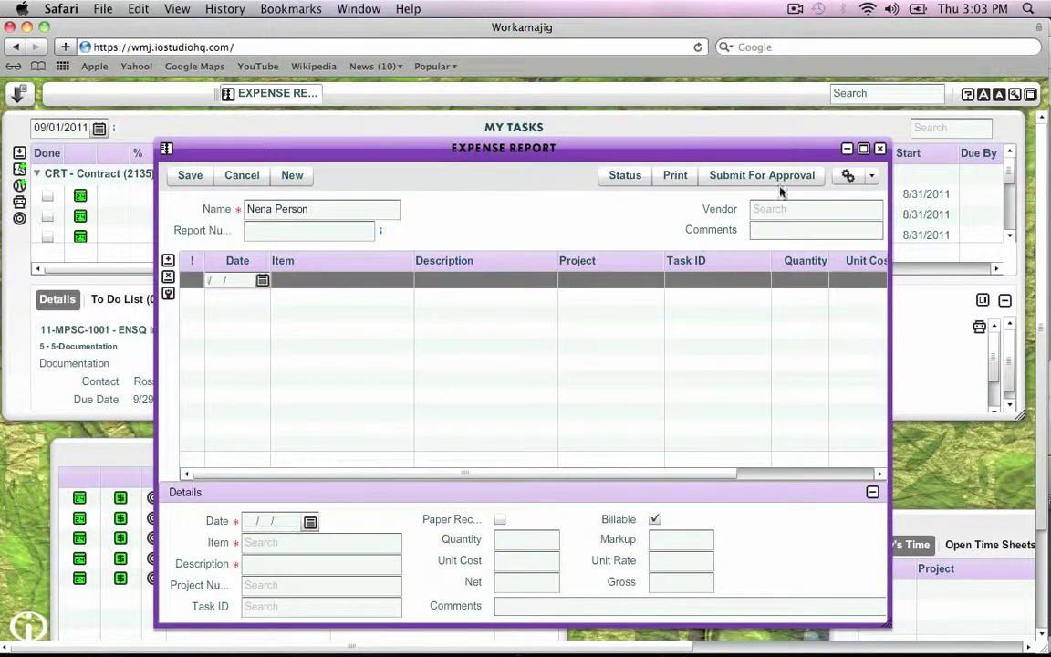
Close the empty expense report, declining to save changes.
left_click(880, 149)
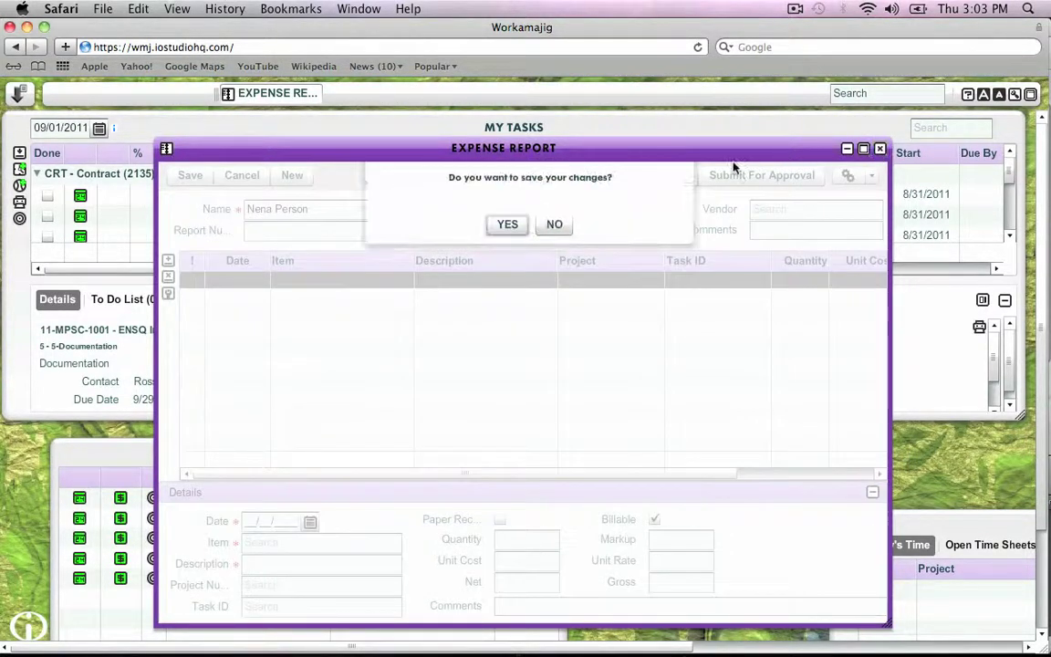
left_click(554, 225)
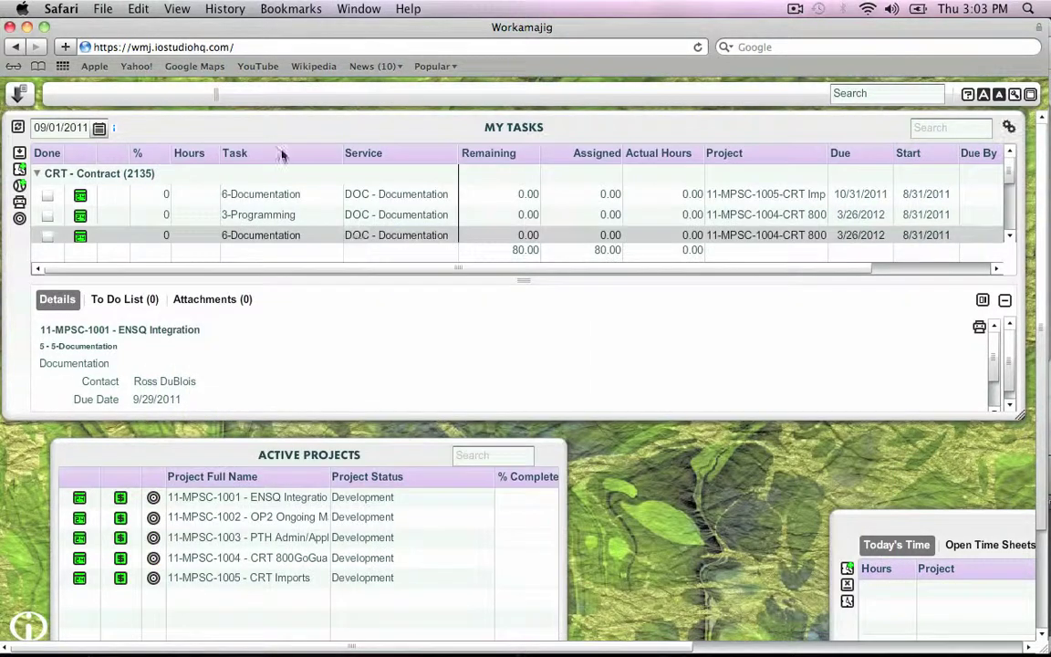
Reopen the main navigation menu from the top-left Menu button.
left_click(20, 92)
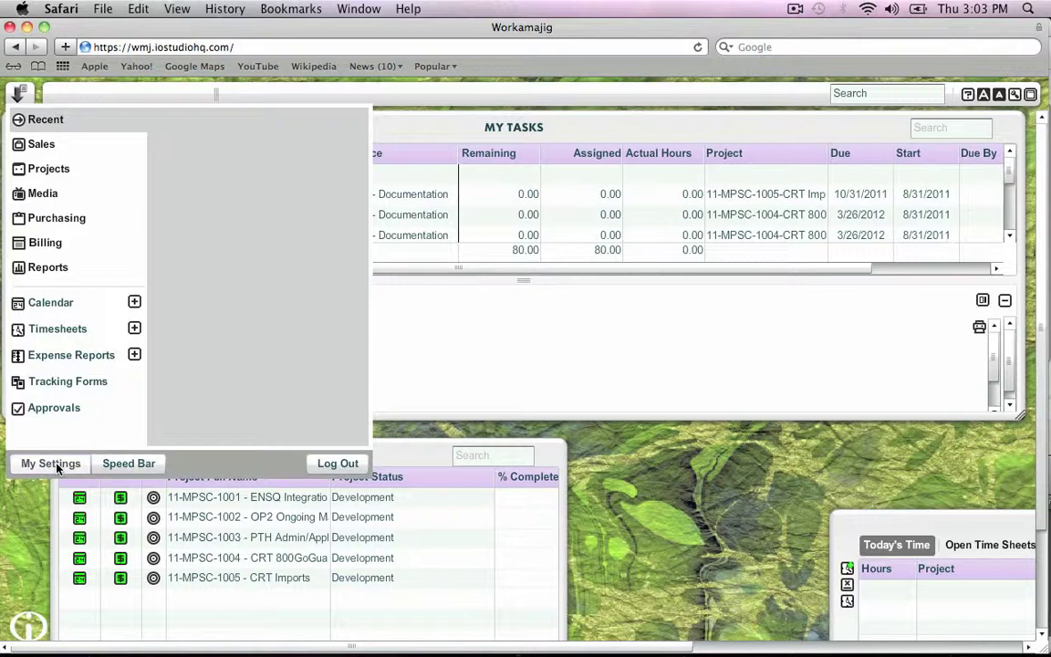
Open My Settings and expand its Login Information section.
left_click(55, 464)
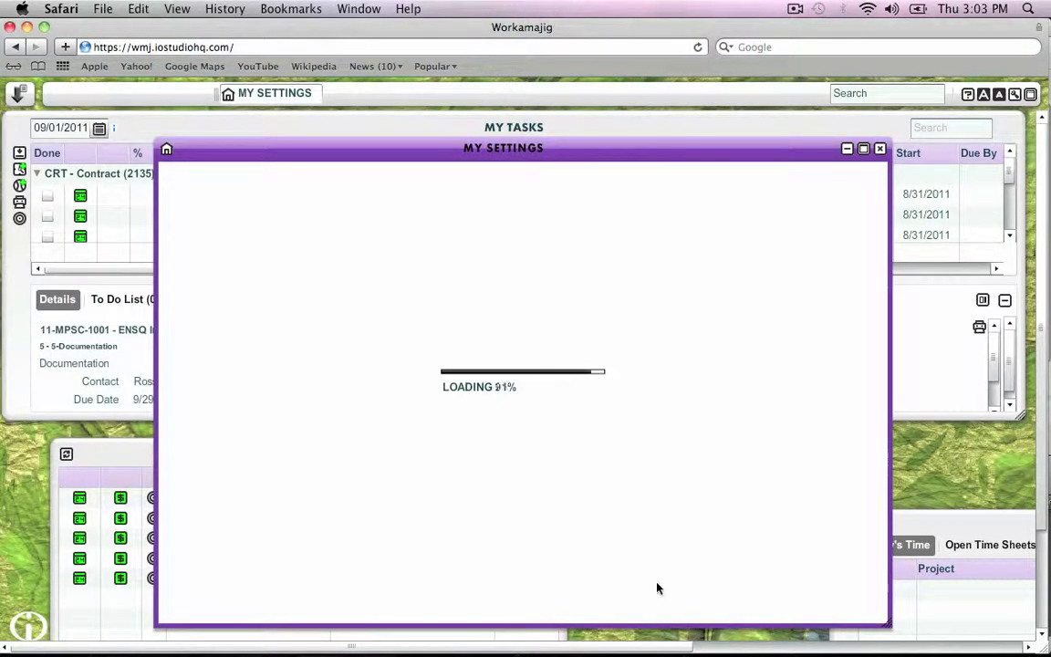
scroll(868, 493, "down", 2)
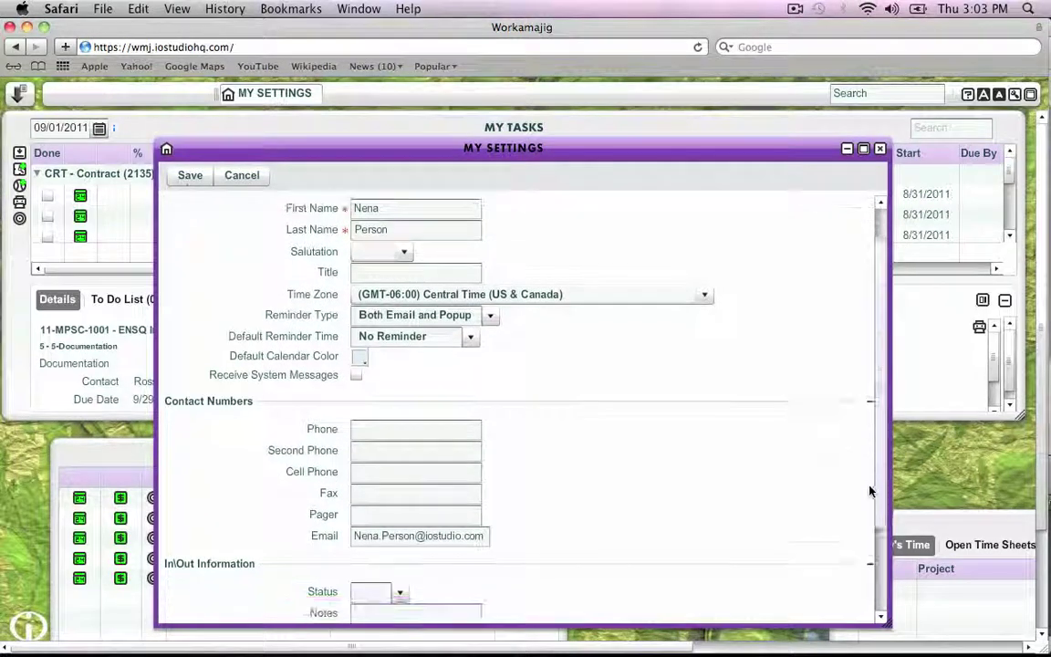
scroll(871, 585, "down", 3)
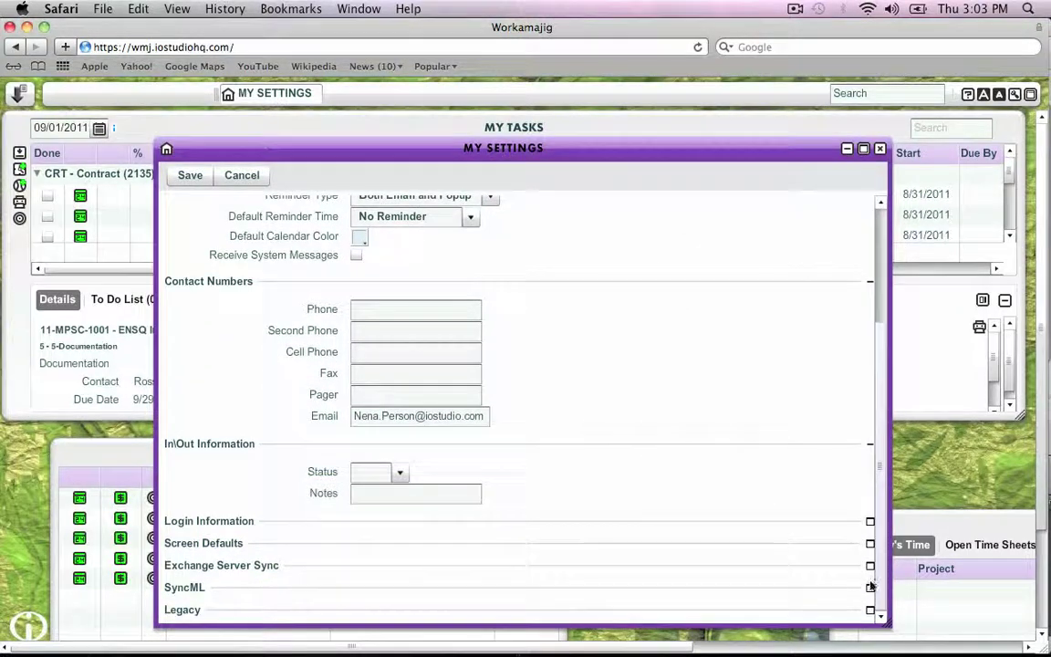
left_click(869, 523)
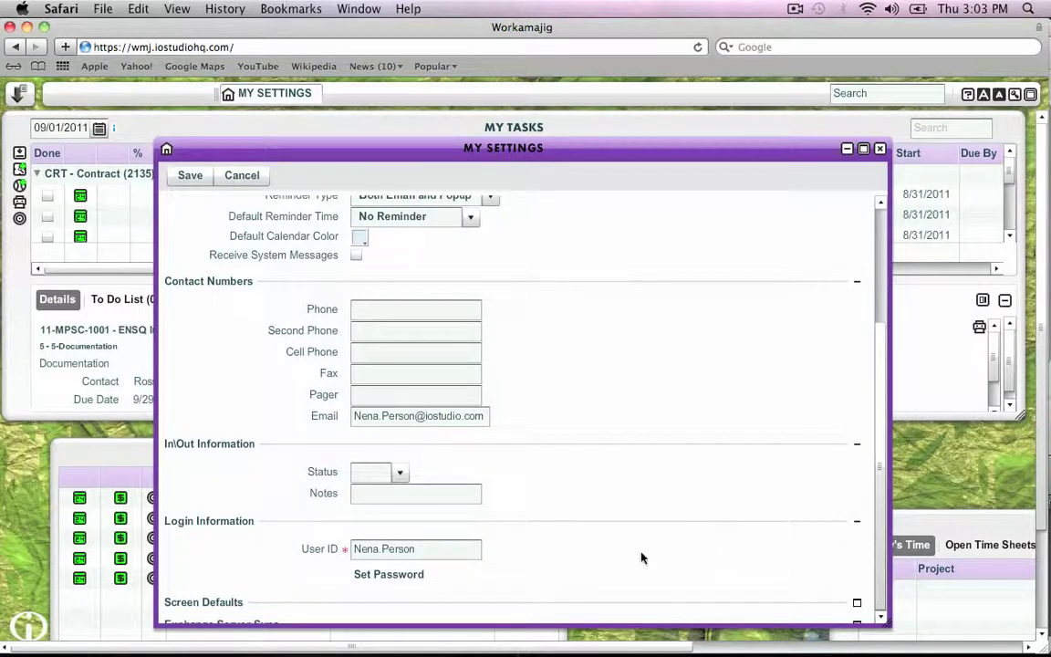
Set a new login password, entering it in both password fields and confirming with OK.
left_click(404, 574)
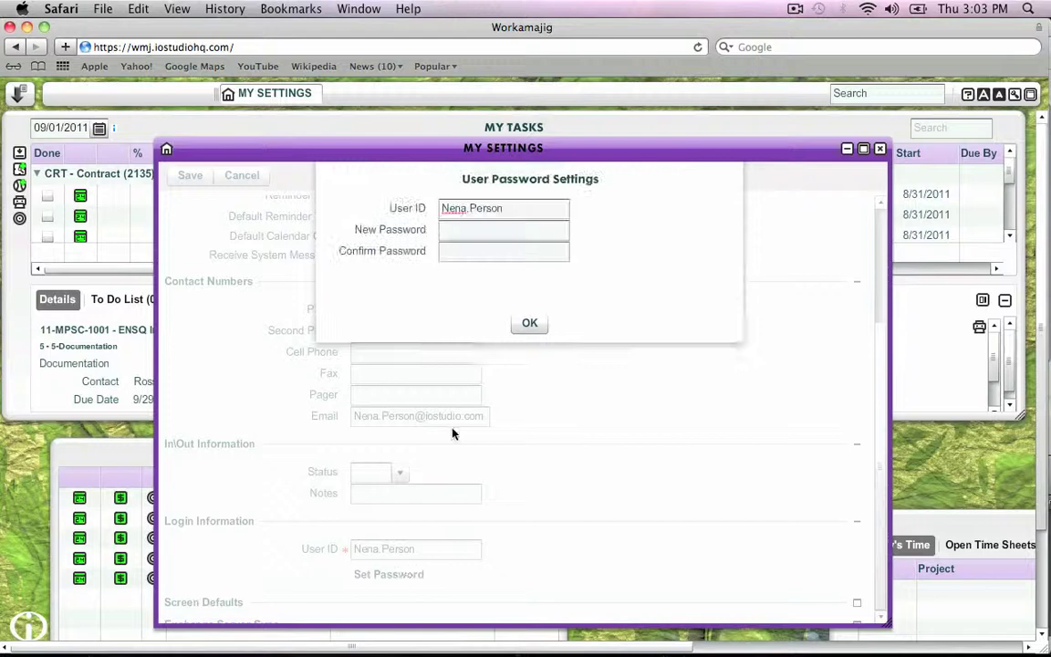
left_click(503, 229)
type("******")
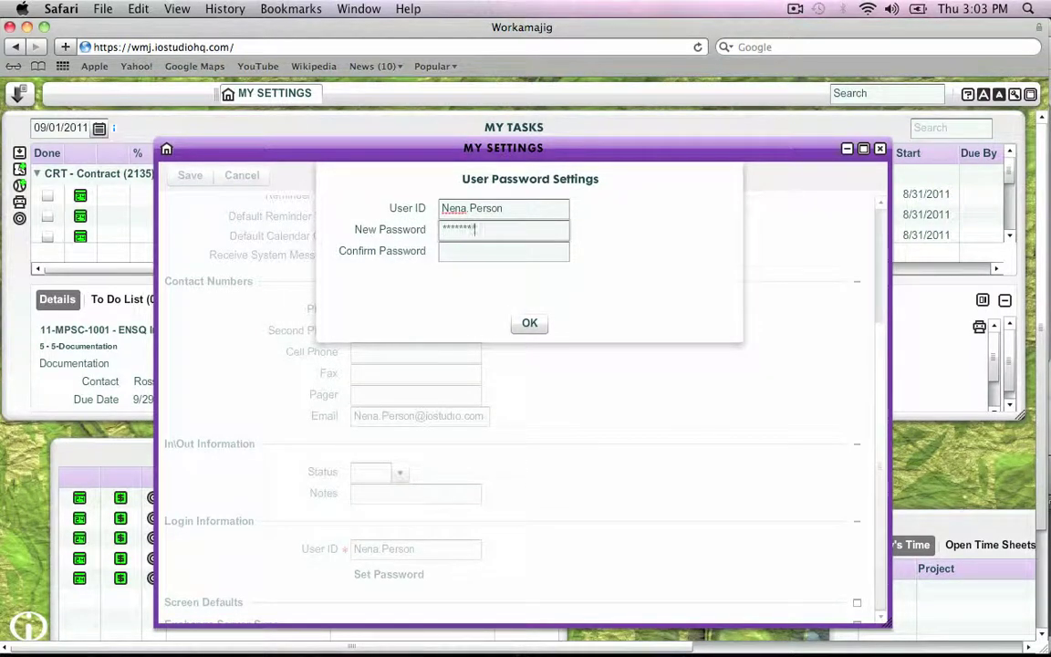
type("*")
key("Tab")
type("*")
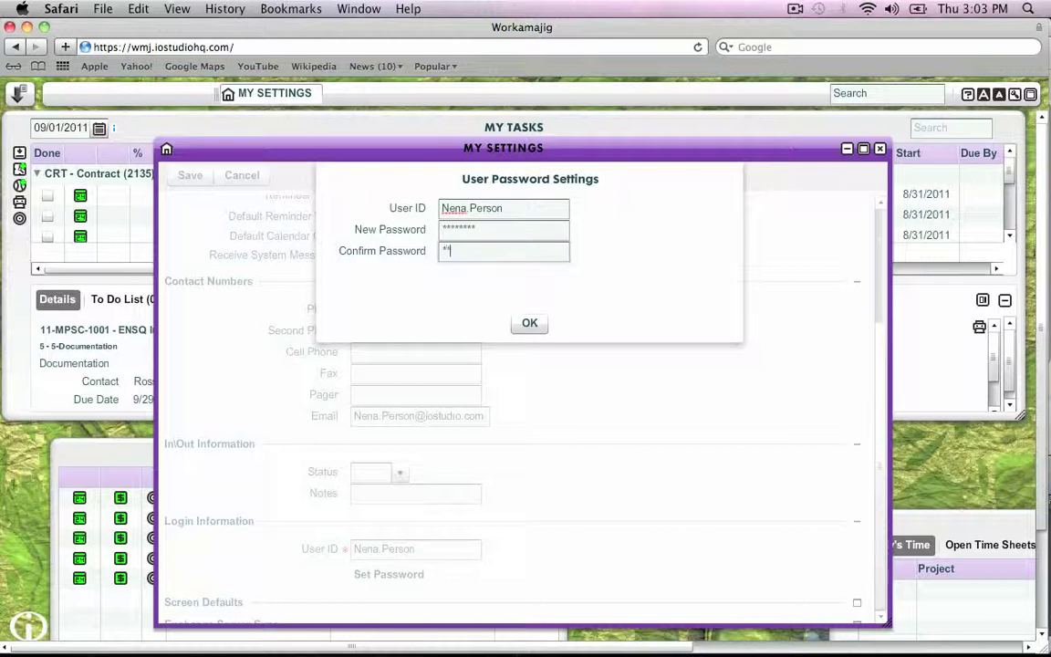
type("******")
left_click(529, 322)
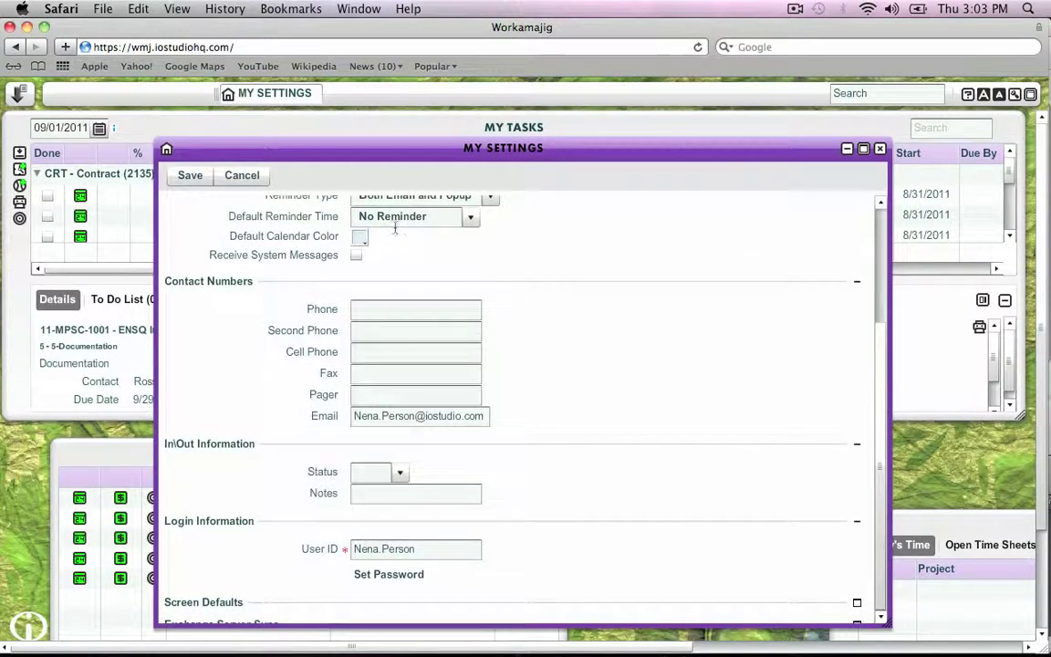
Save the changes in My Settings and close the window.
left_click(190, 175)
left_click(880, 148)
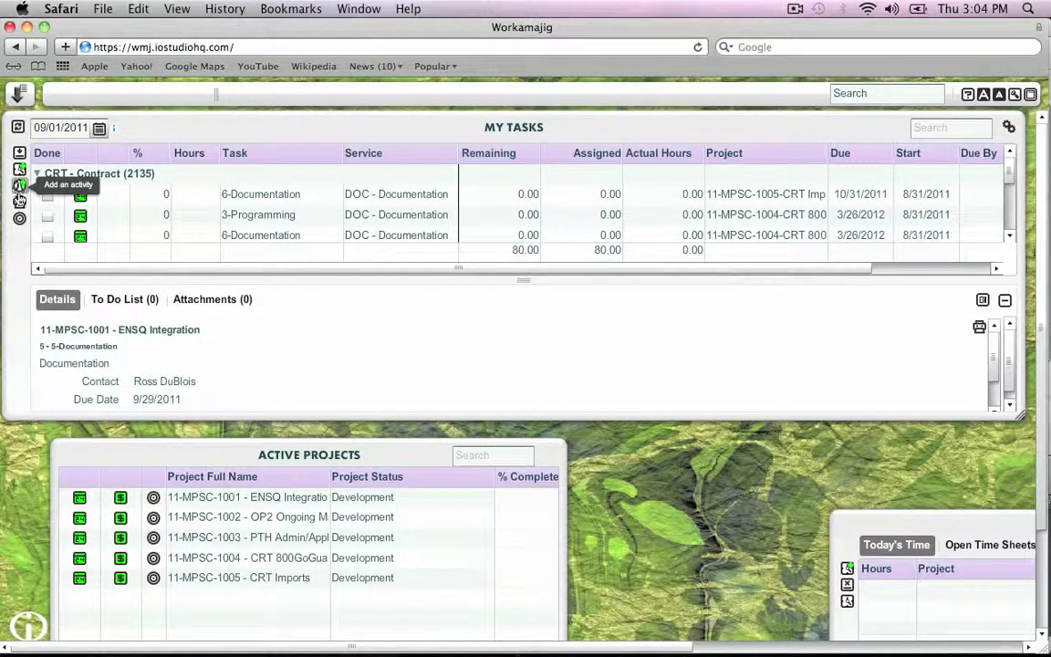
Open the main navigation menu again to reach the Log Out option.
left_click(22, 100)
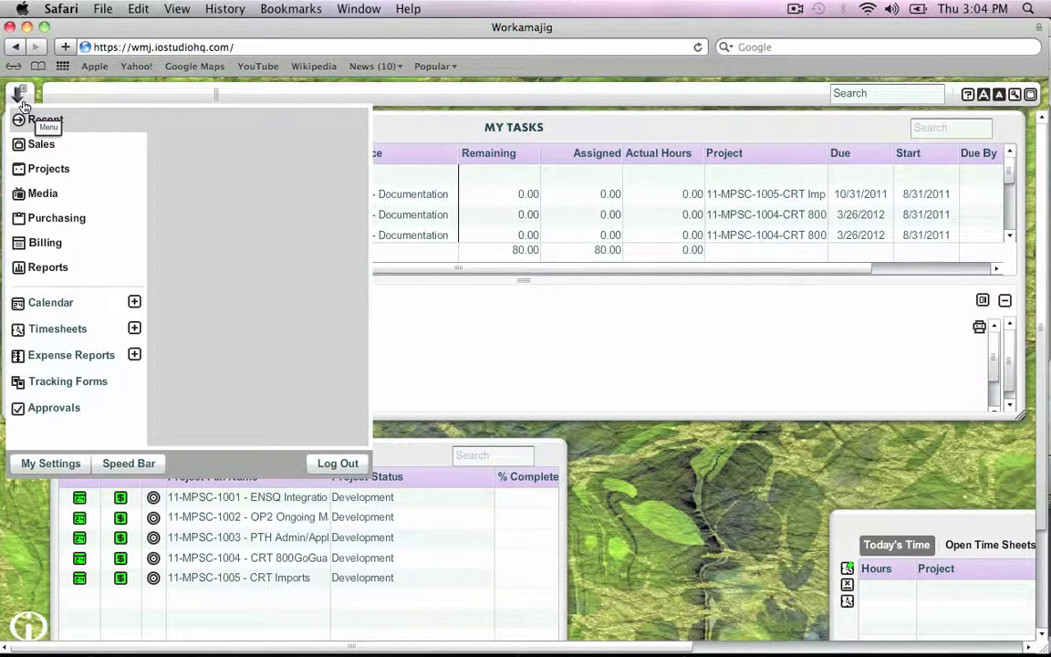